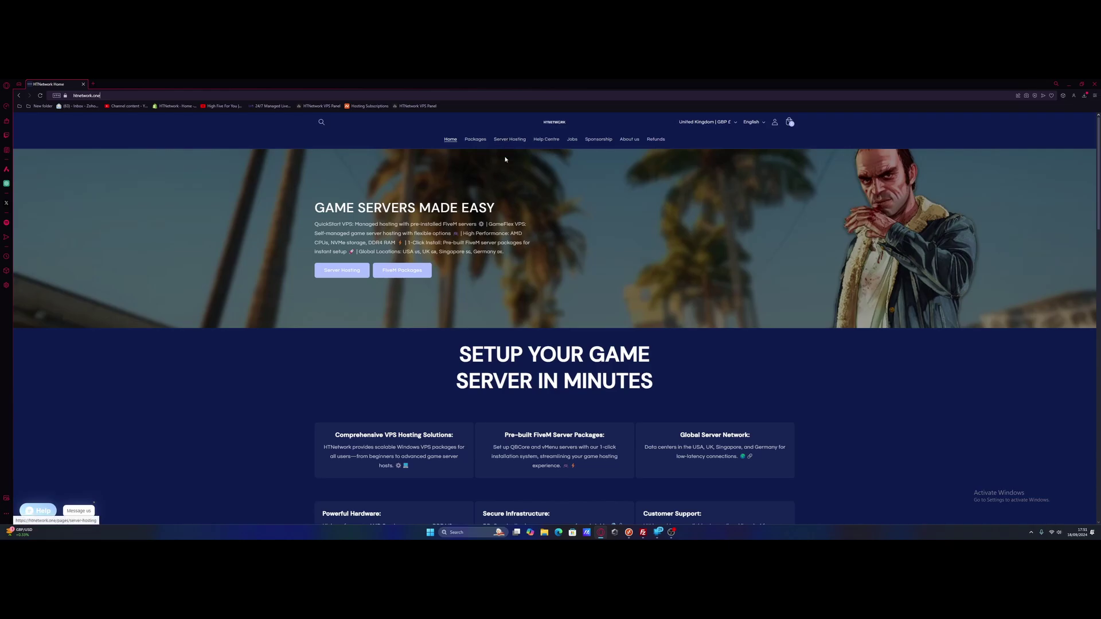
Open the HTNetwork GameFlex Windows VPS product page from the site's server hosting offers.
{"action": "left_click", "coordinate": [345, 273]}
{"action": "scroll", "coordinate": [442, 281], "scroll_direction": "down", "scroll_amount": 1}
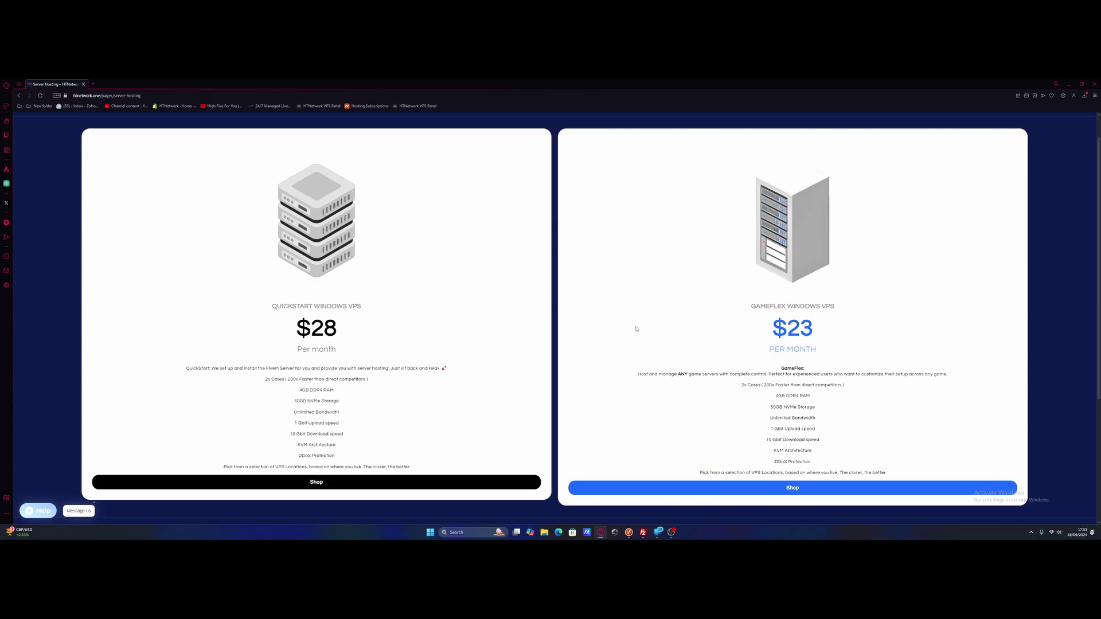
{"action": "left_click", "coordinate": [778, 487]}
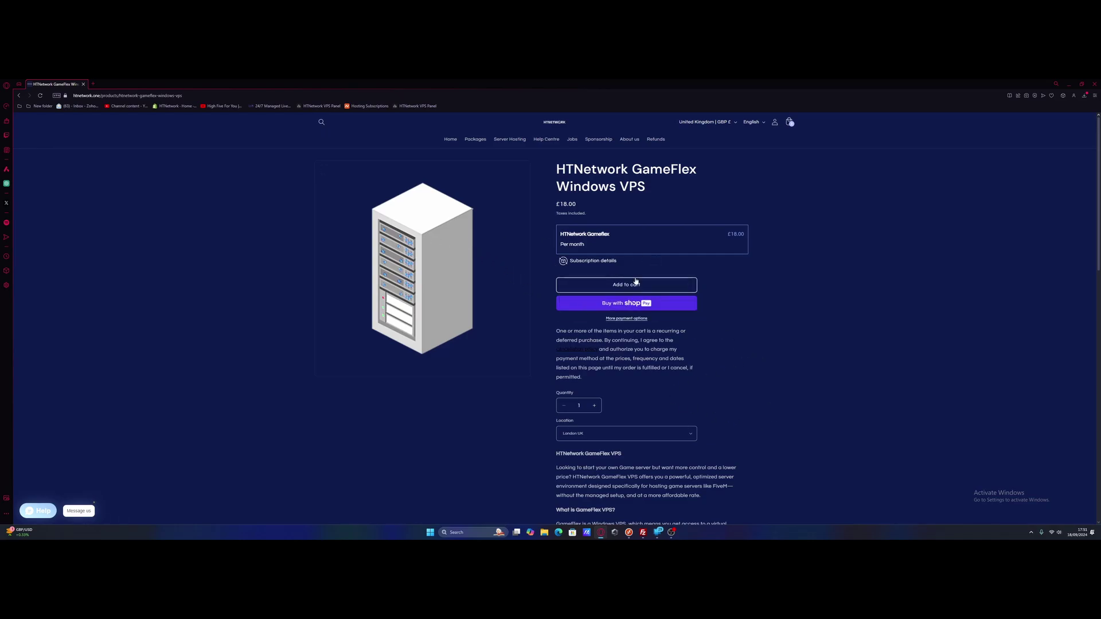
Switch to the BeamNG Remote Desktop session and unsnap the mods page window, keeping it clear of the server folder on the desktop.
{"action": "left_click", "coordinate": [1071, 83]}
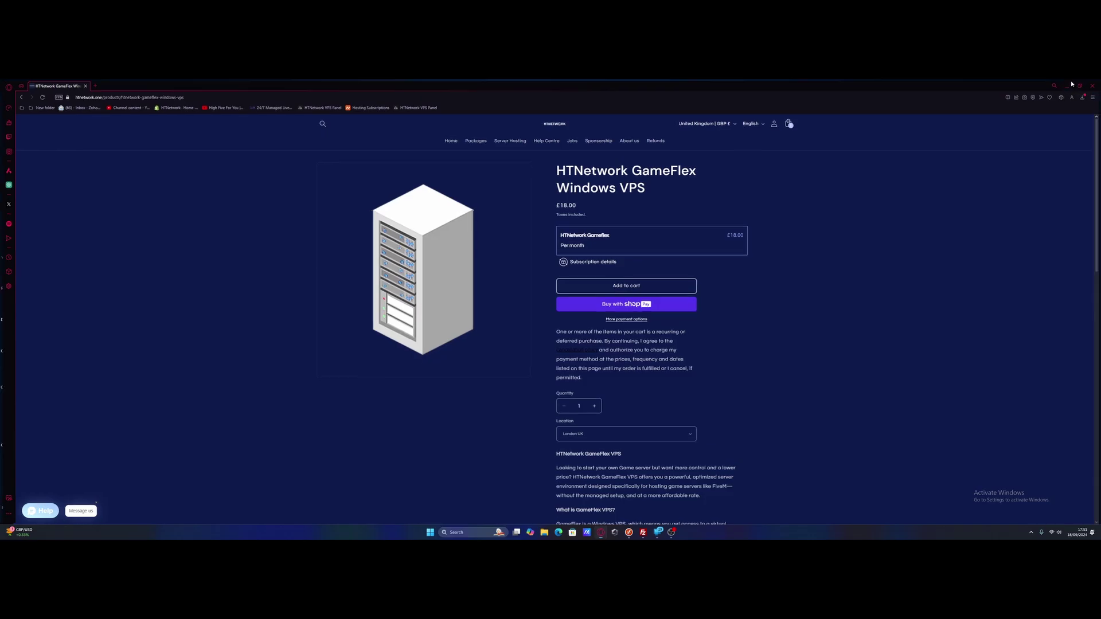
{"action": "left_click", "coordinate": [528, 84]}
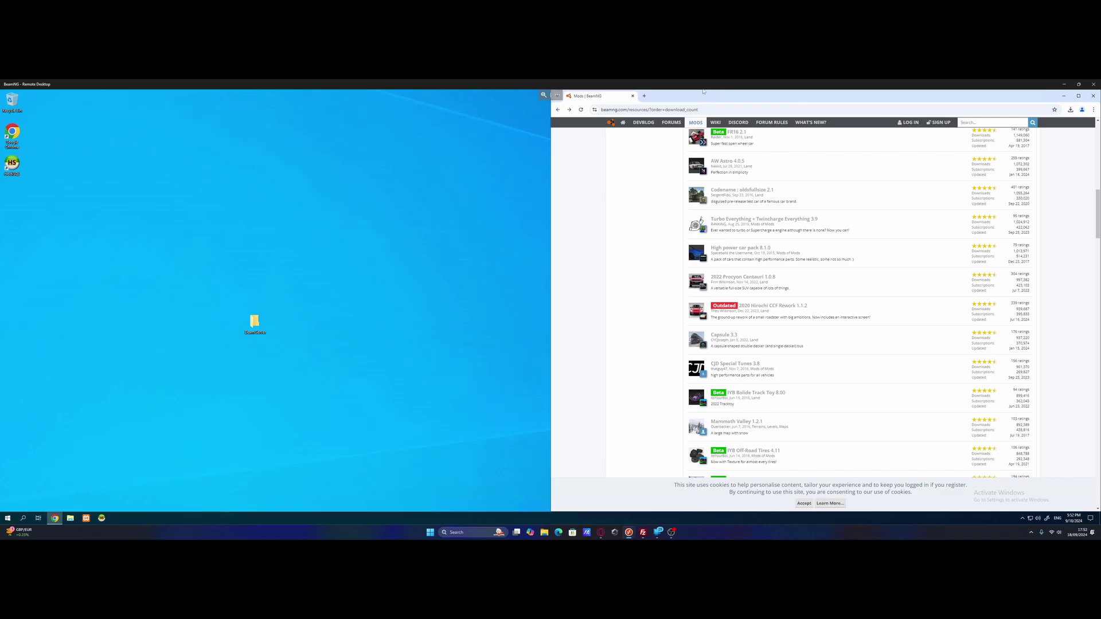
{"action": "left_click_drag", "start_coordinate": [703, 93], "coordinate": [454, 150]}
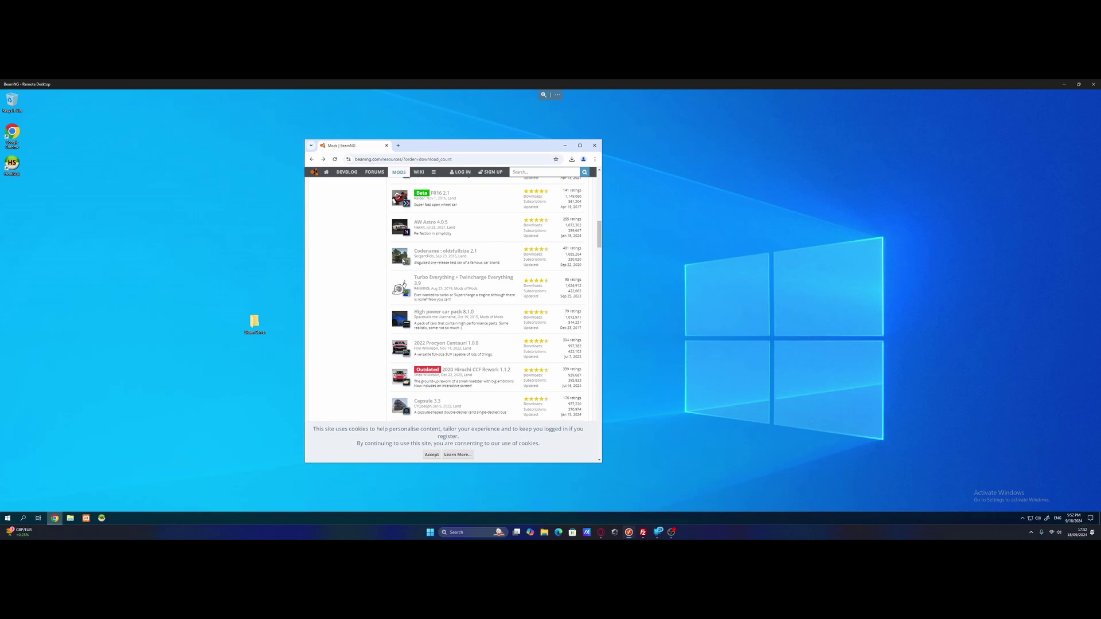
{"action": "left_click_drag", "start_coordinate": [504, 141], "coordinate": [695, 136]}
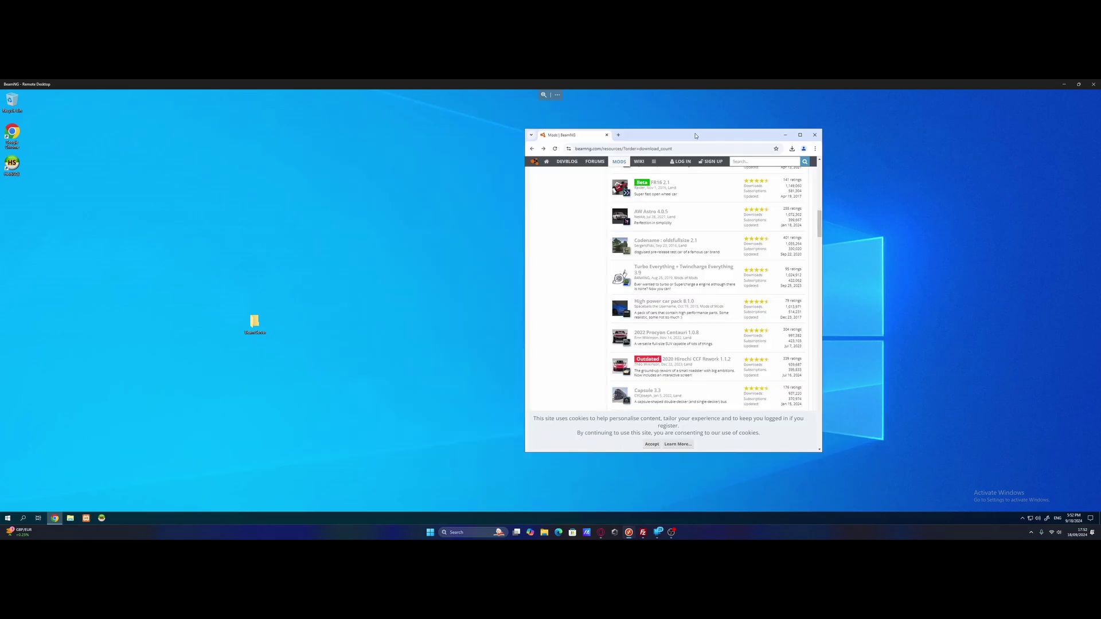
Open the Client folder inside Resources of the Beam Server folder and place its window beside the mods page.
{"action": "double_click", "coordinate": [251, 323]}
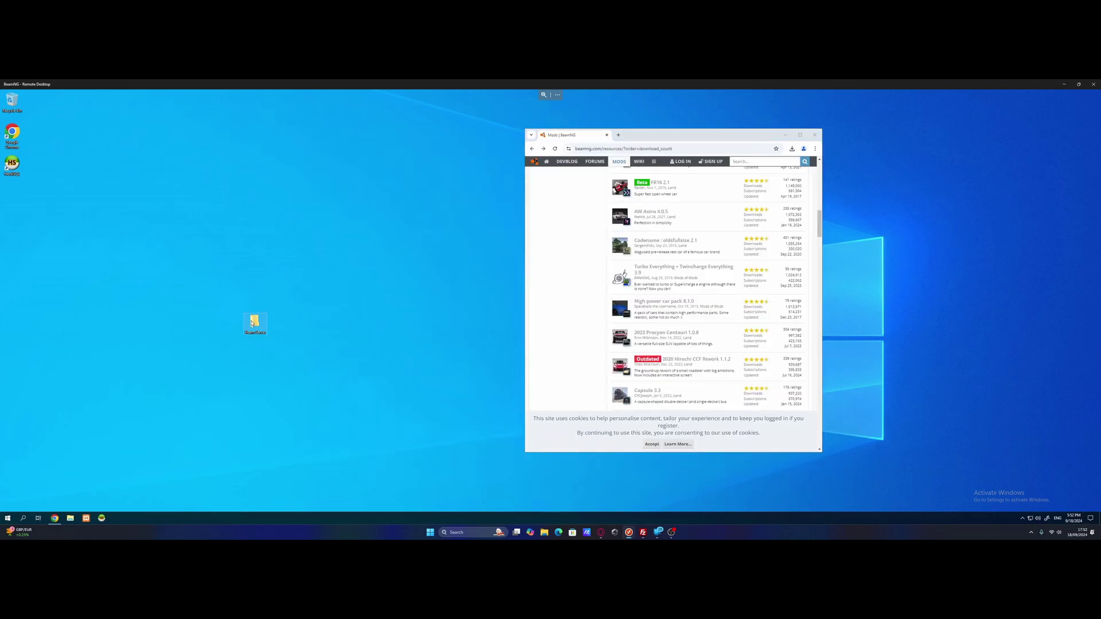
{"action": "left_click_drag", "start_coordinate": [474, 208], "coordinate": [264, 176]}
{"action": "double_click", "coordinate": [244, 215]}
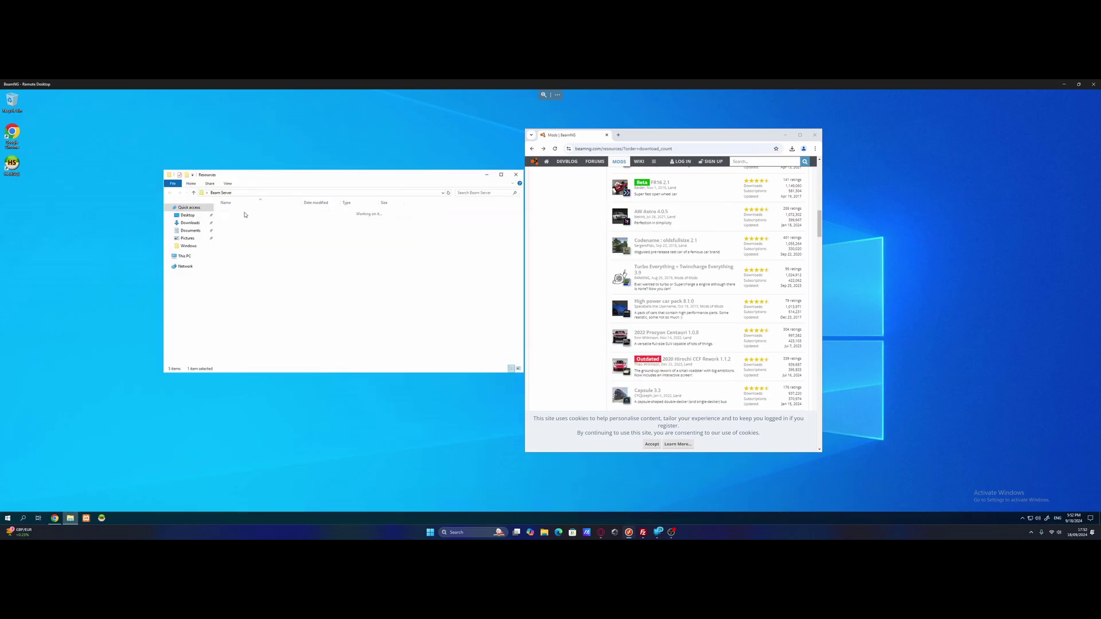
{"action": "double_click", "coordinate": [233, 212]}
{"action": "left_click_drag", "start_coordinate": [321, 176], "coordinate": [237, 165]}
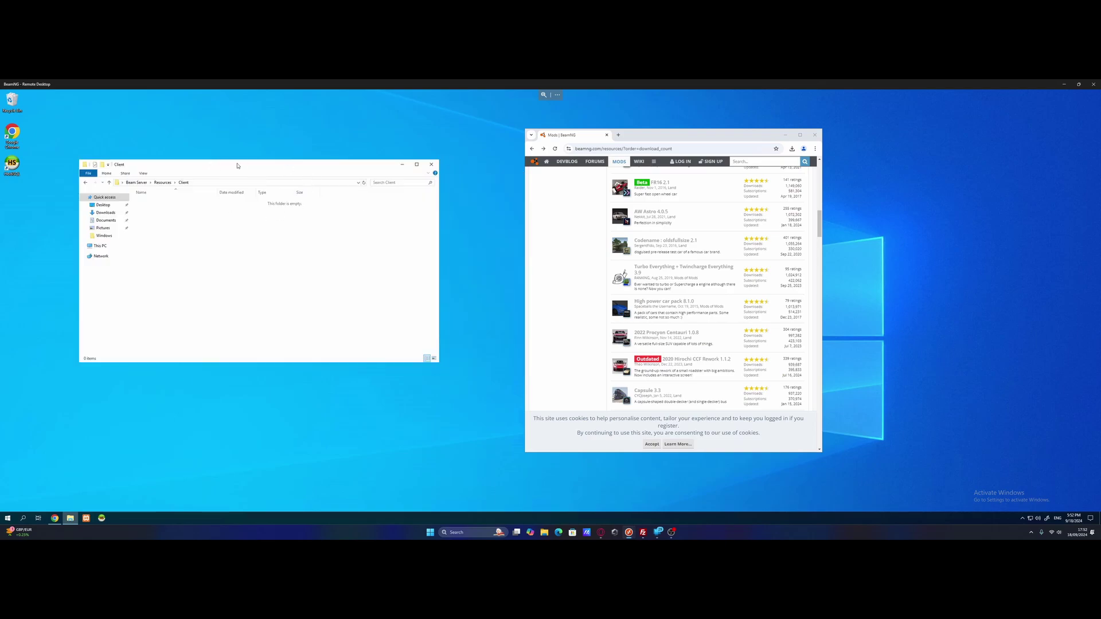
Download the 2020 Hirochi CCF mod from the BeamNG mods list.
{"action": "scroll", "coordinate": [665, 253], "scroll_direction": "down", "scroll_amount": 3}
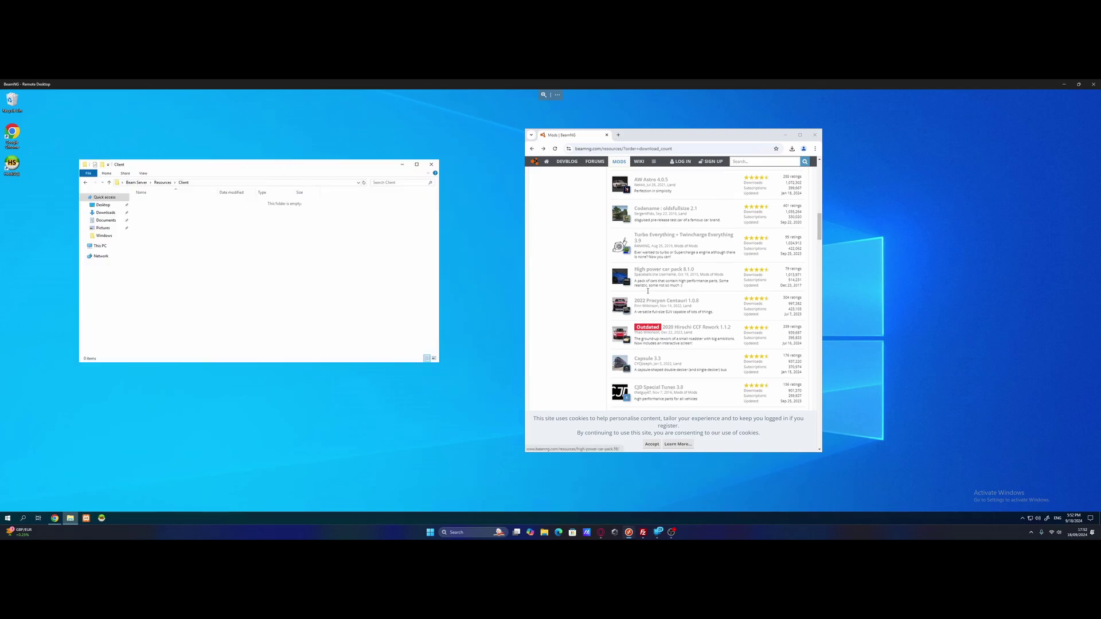
{"action": "scroll", "coordinate": [656, 297], "scroll_direction": "up", "scroll_amount": 2}
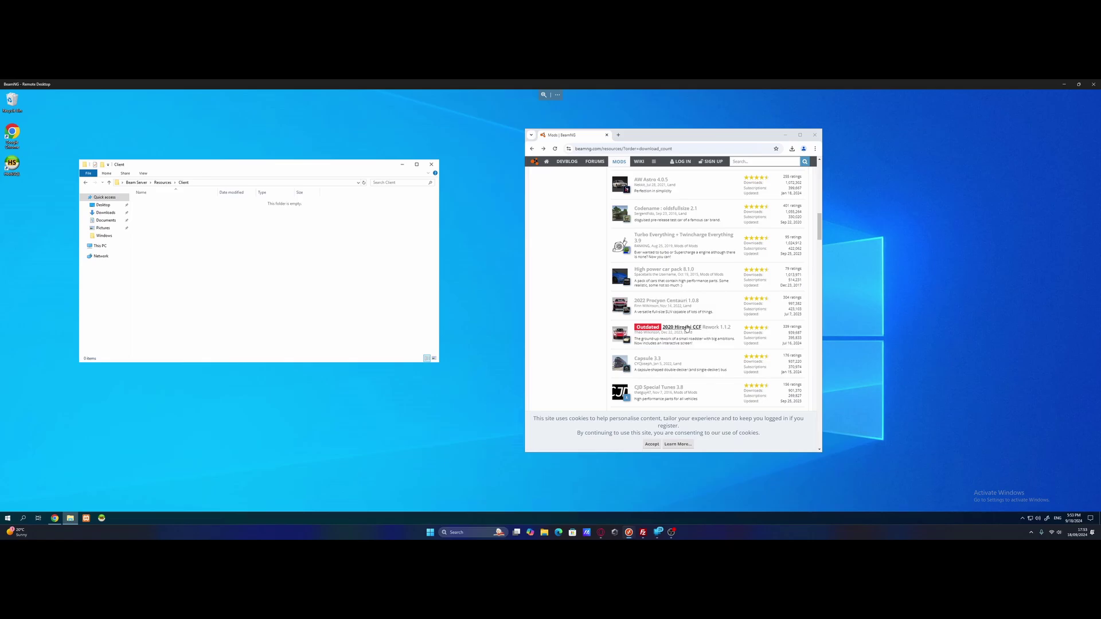
{"action": "left_click", "coordinate": [677, 328]}
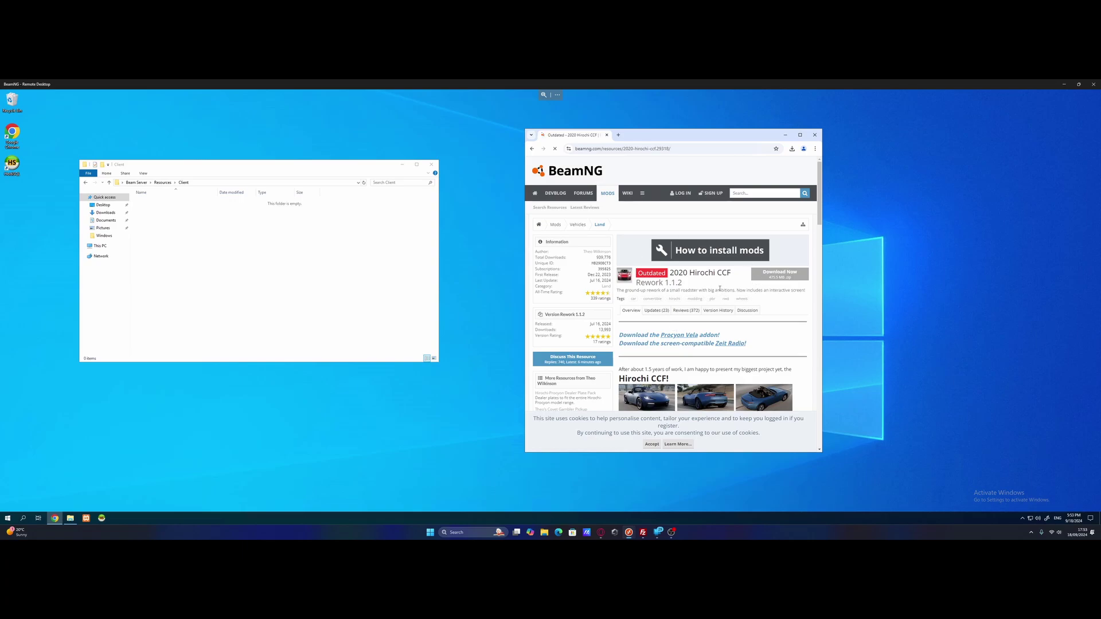
{"action": "left_click", "coordinate": [781, 273]}
{"action": "left_click", "coordinate": [793, 148]}
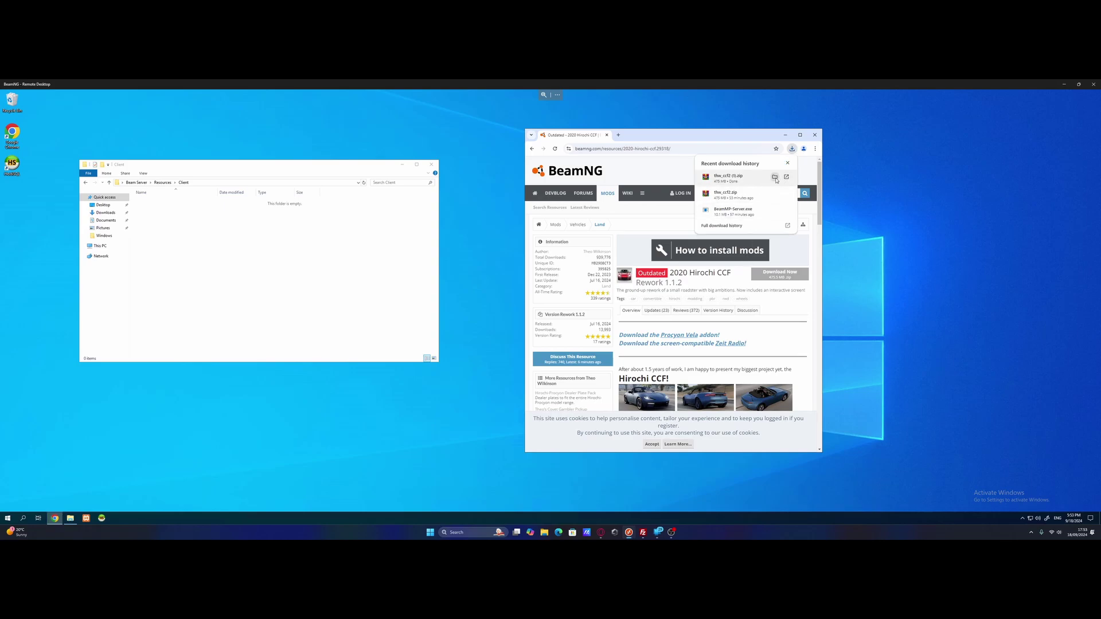
Move the Hirochi CCF zip without the (1) suffix from Downloads into the Client folder and close Downloads.
{"action": "left_click", "coordinate": [774, 178]}
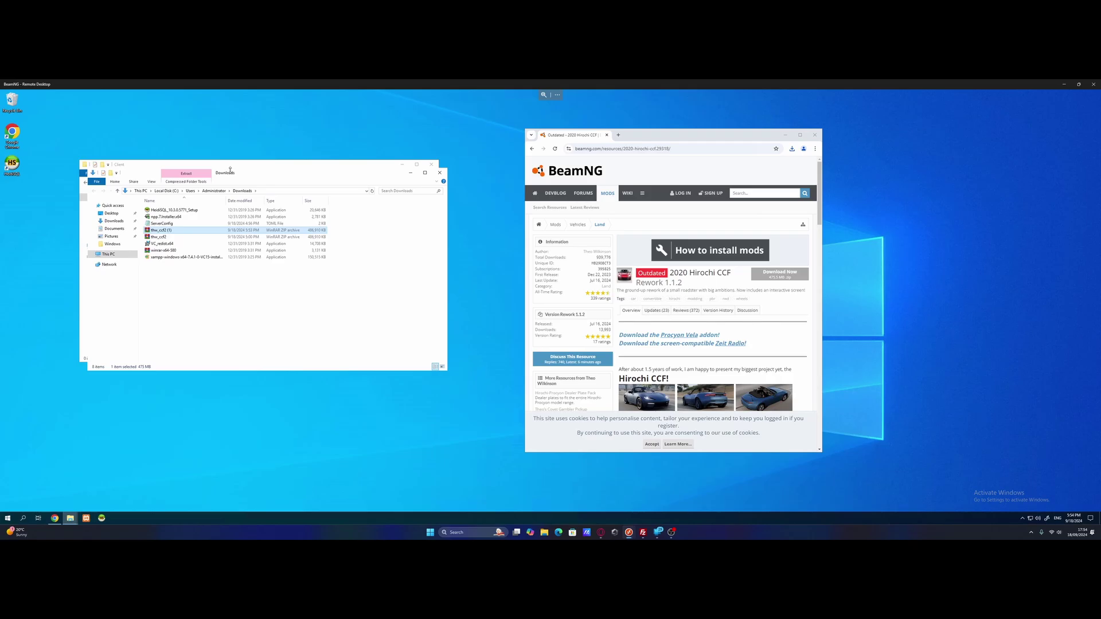
{"action": "left_click_drag", "start_coordinate": [250, 176], "coordinate": [639, 203]}
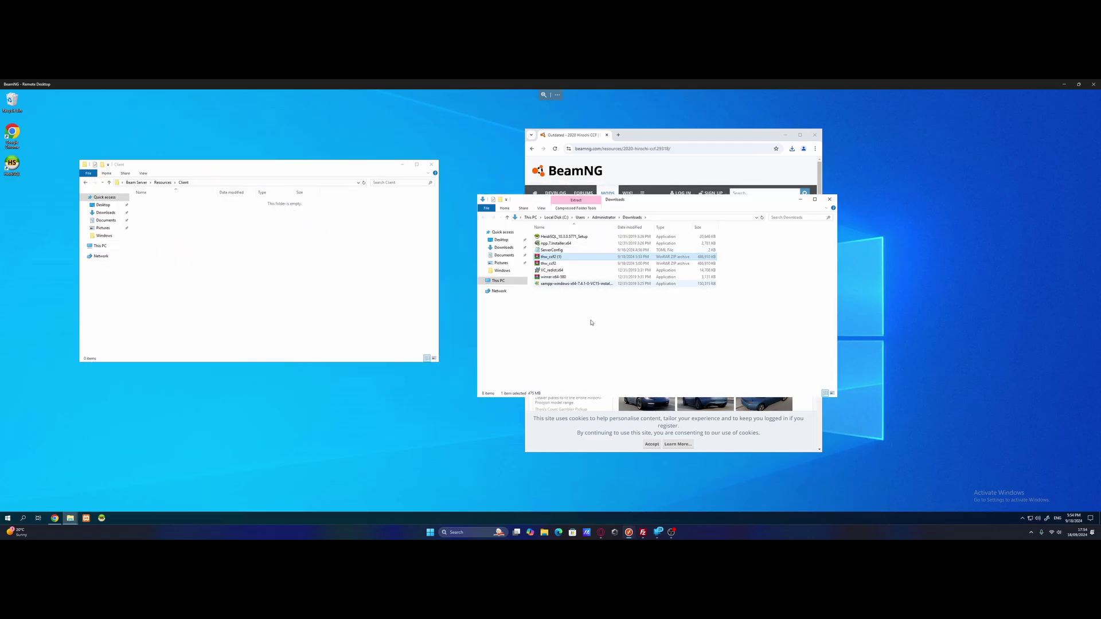
{"action": "left_click", "coordinate": [561, 263]}
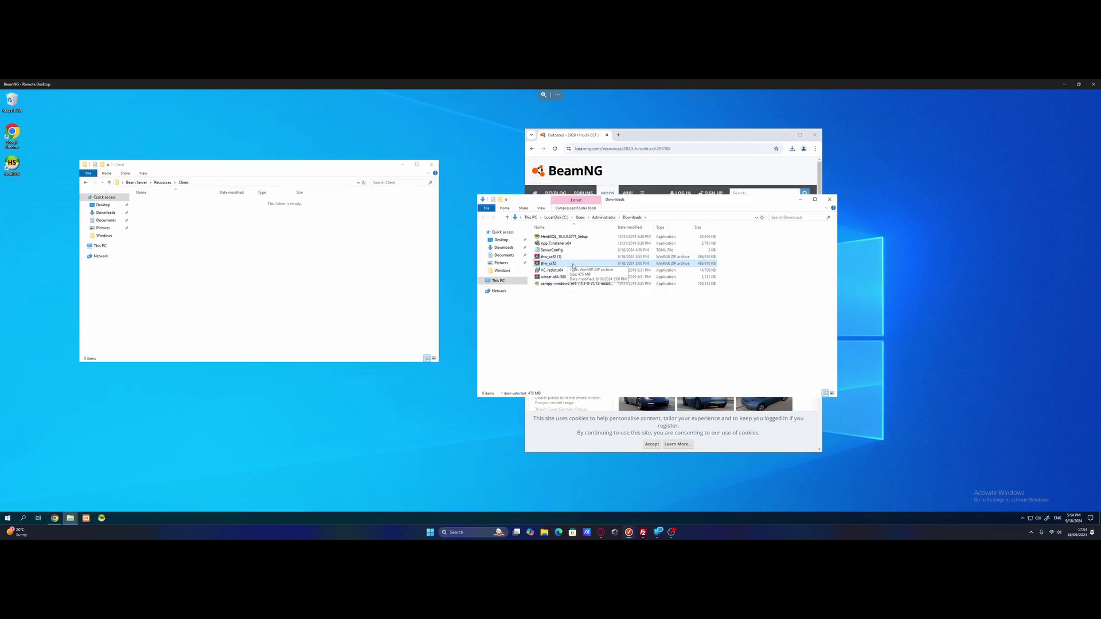
{"action": "left_click_drag", "start_coordinate": [561, 264], "coordinate": [259, 268]}
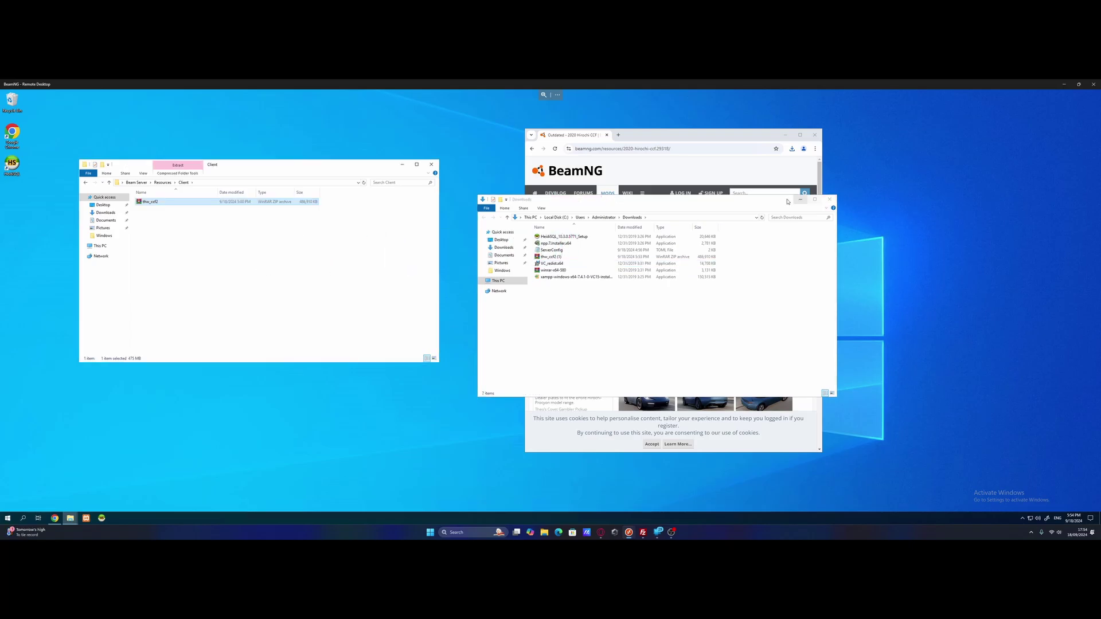
{"action": "left_click", "coordinate": [829, 199]}
Return to the mods list and download the 2022 Procyon Centauri mod.
{"action": "left_click", "coordinate": [532, 148]}
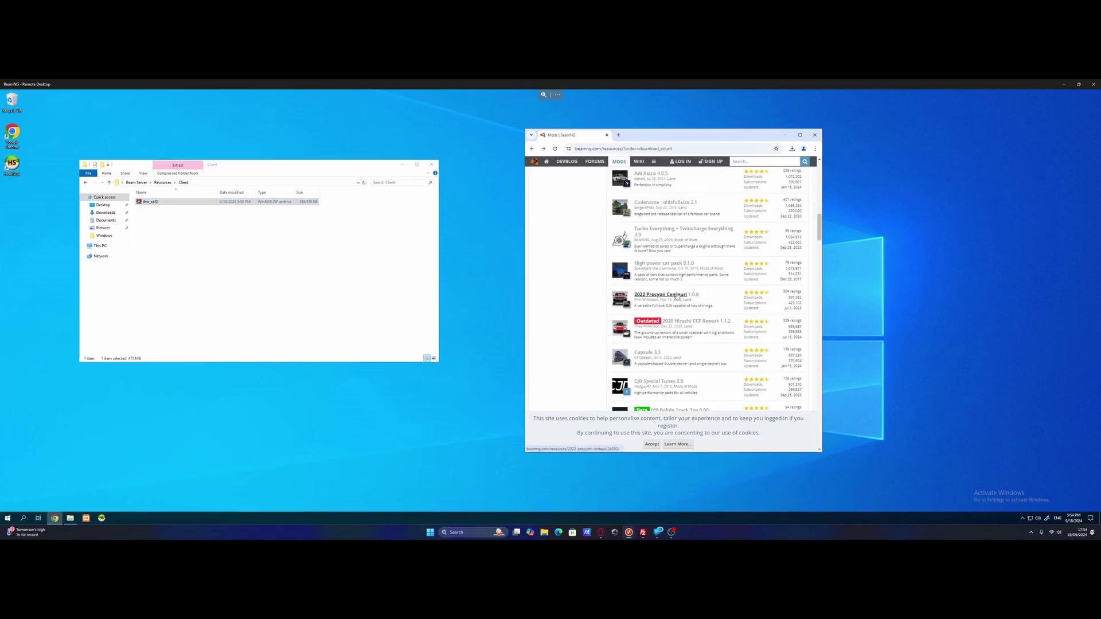
{"action": "left_click", "coordinate": [677, 293]}
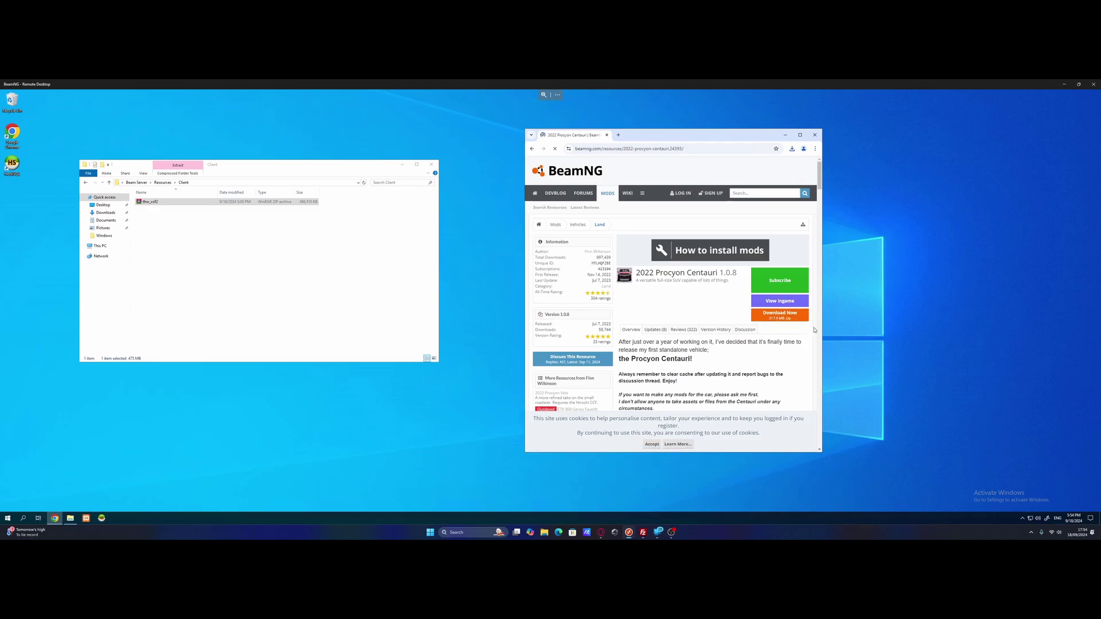
{"action": "left_click", "coordinate": [791, 149]}
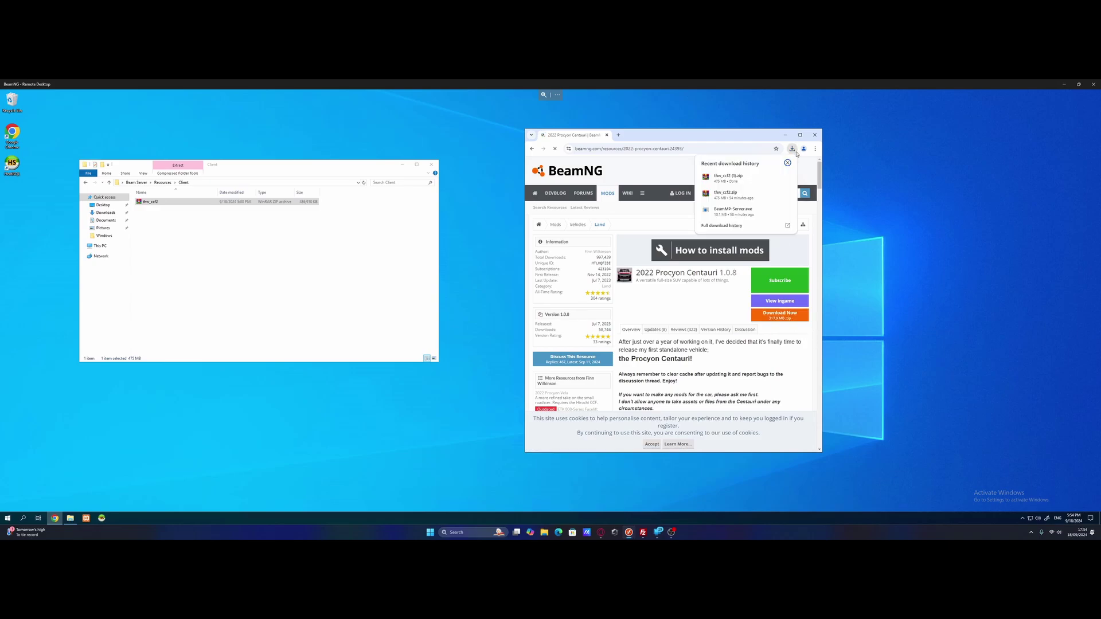
{"action": "left_click", "coordinate": [746, 284]}
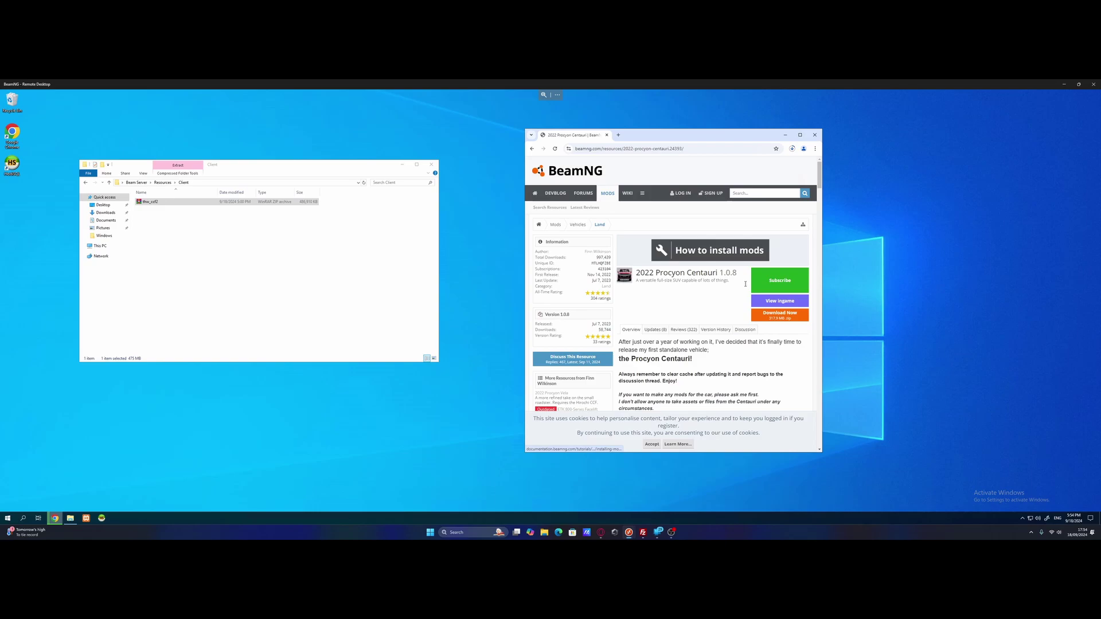
{"action": "left_click", "coordinate": [793, 150]}
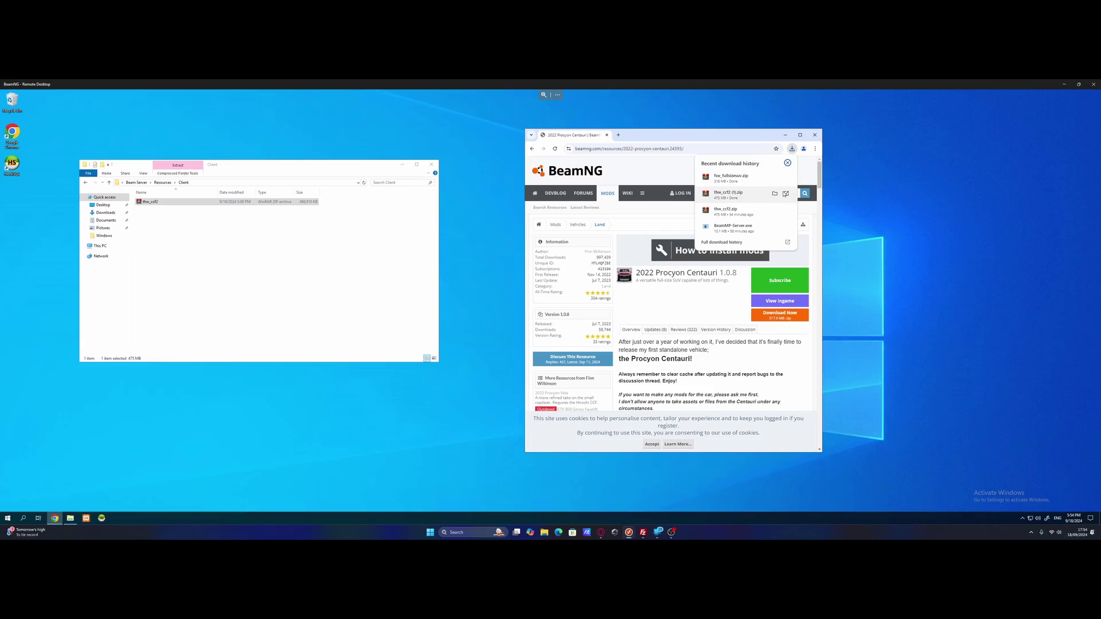
Move the downloaded Procyon Centauri zip from Downloads into the server's Client folder and close Downloads.
{"action": "left_click", "coordinate": [774, 177]}
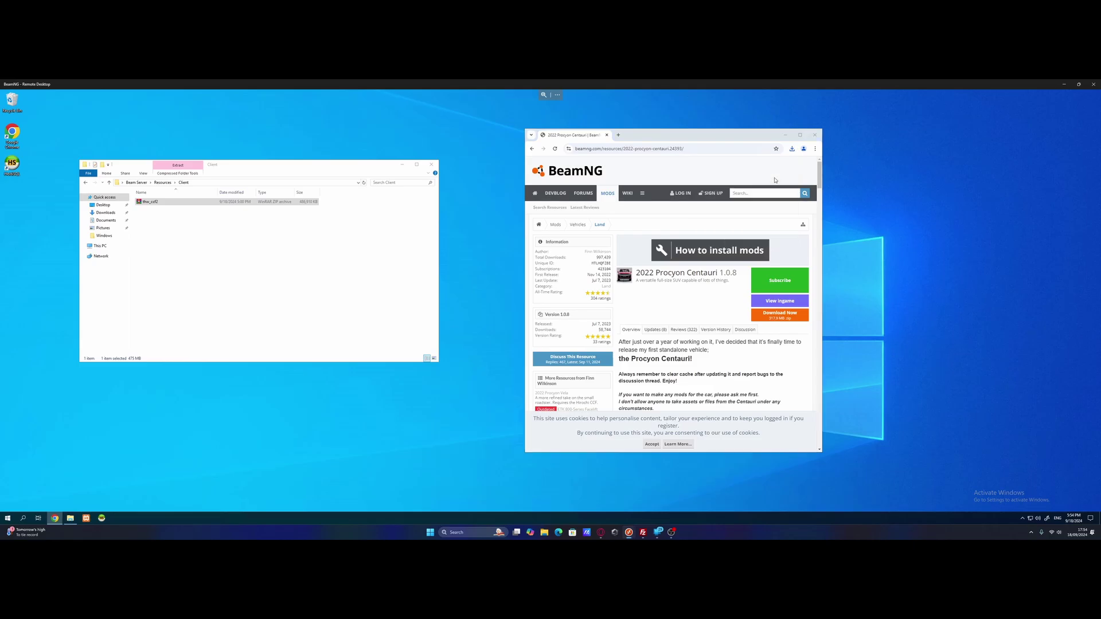
{"action": "left_click_drag", "start_coordinate": [565, 239], "coordinate": [295, 248]}
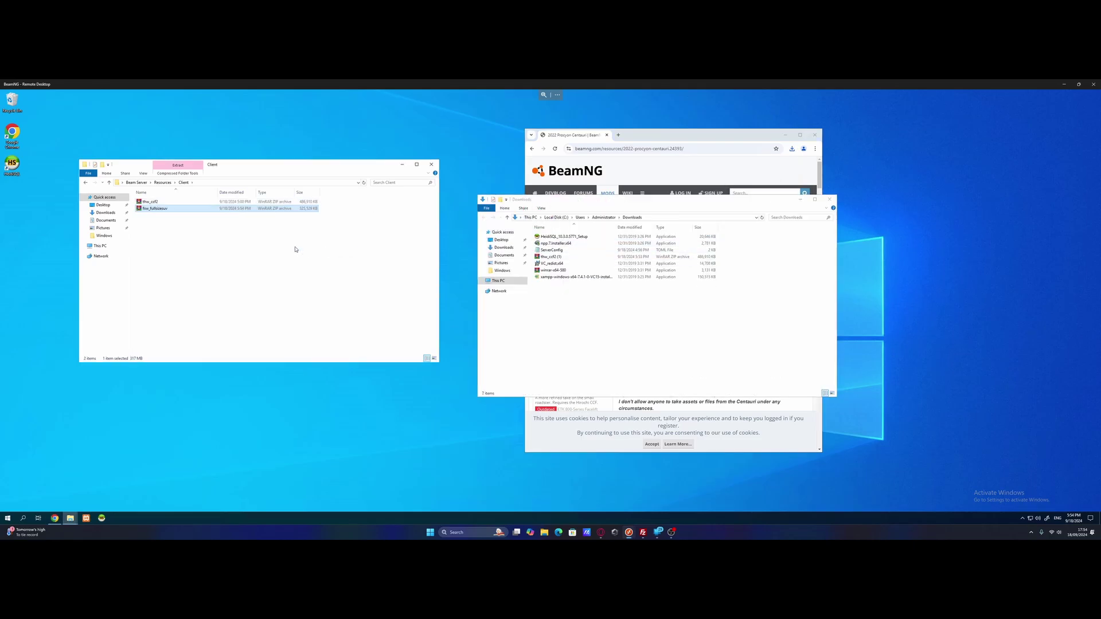
{"action": "left_click", "coordinate": [829, 198]}
{"action": "left_click", "coordinate": [334, 268]}
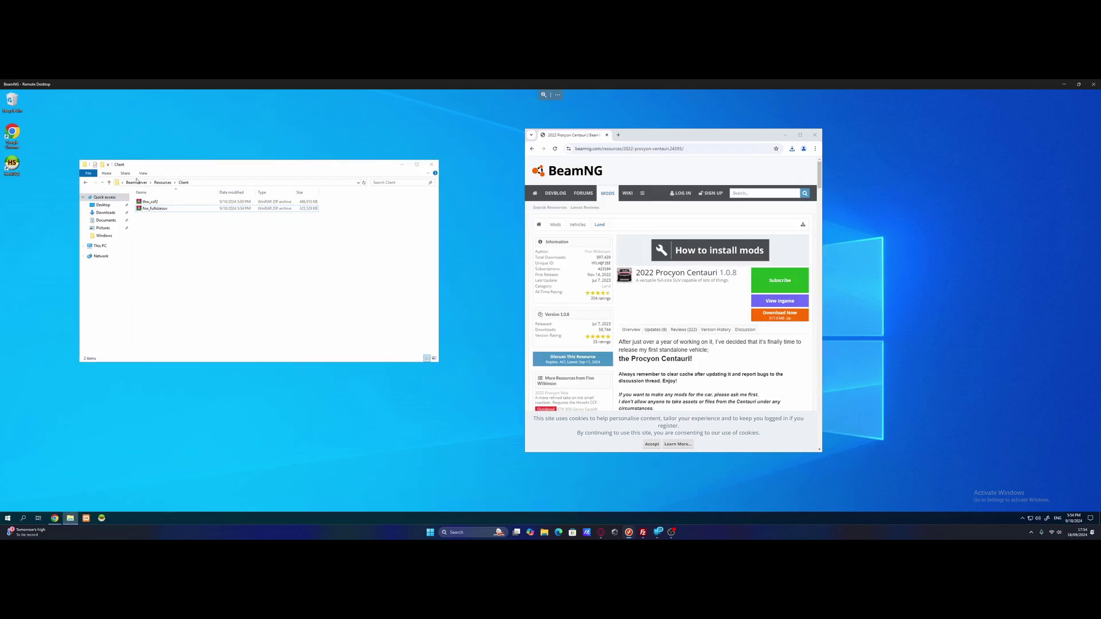
Go back to the Beam Server folder and launch BeamMP-Server.
{"action": "left_click", "coordinate": [135, 182]}
{"action": "left_click", "coordinate": [208, 268]}
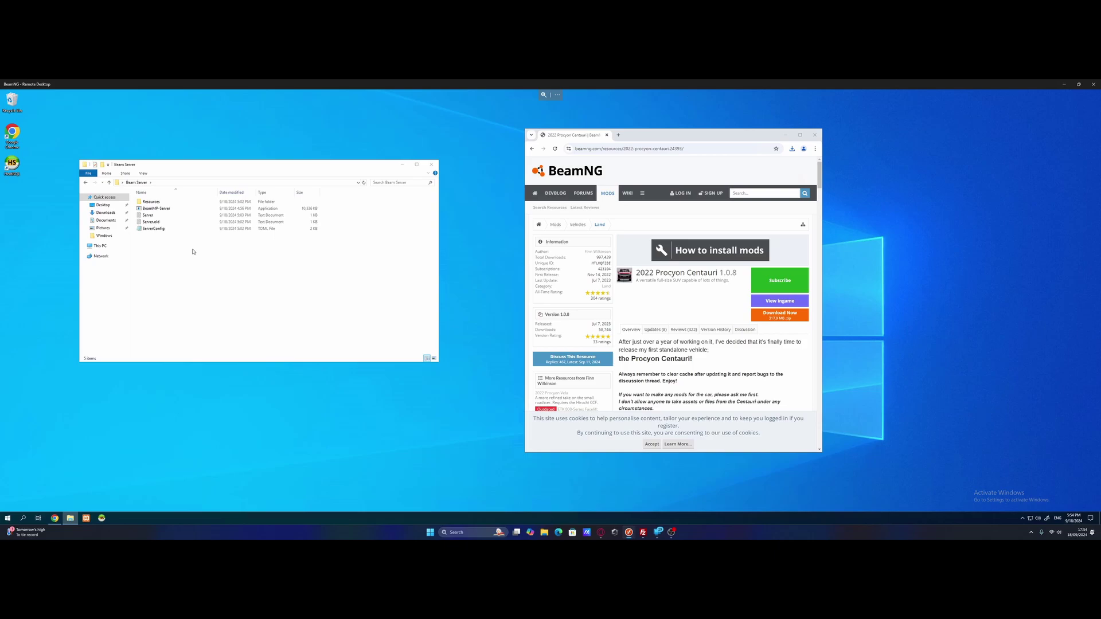
{"action": "double_click", "coordinate": [156, 208]}
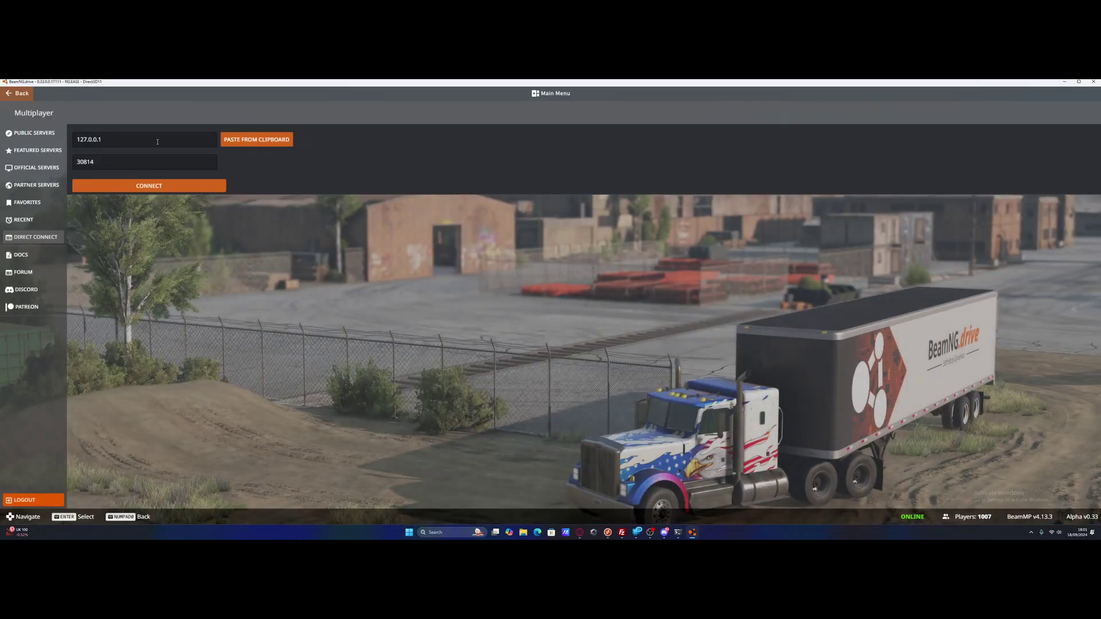
Connect directly to the BeamMP server at 51.77.226.28 from BeamNG.drive's multiplayer screen.
{"action": "double_click", "coordinate": [127, 139]}
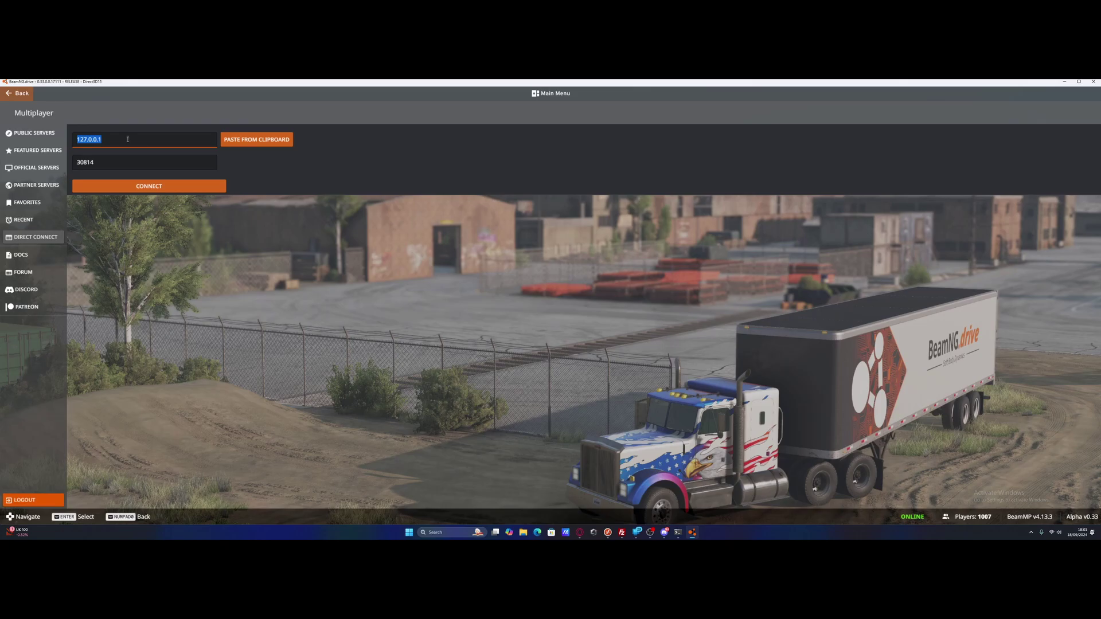
{"action": "type", "text": "51.77.226.28"}
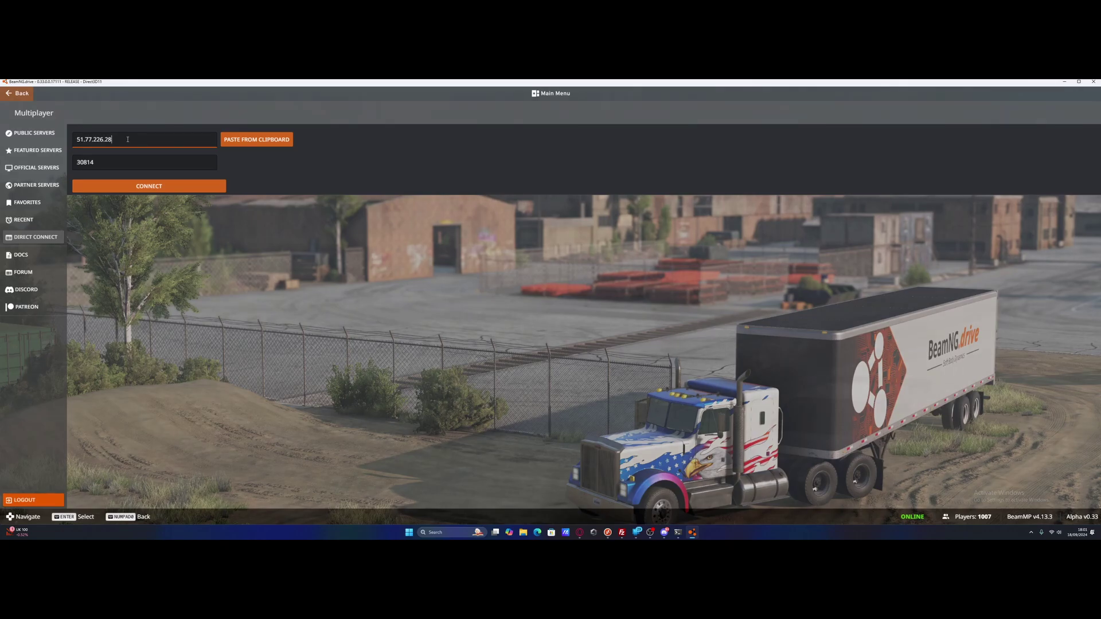
{"action": "left_click", "coordinate": [138, 185]}
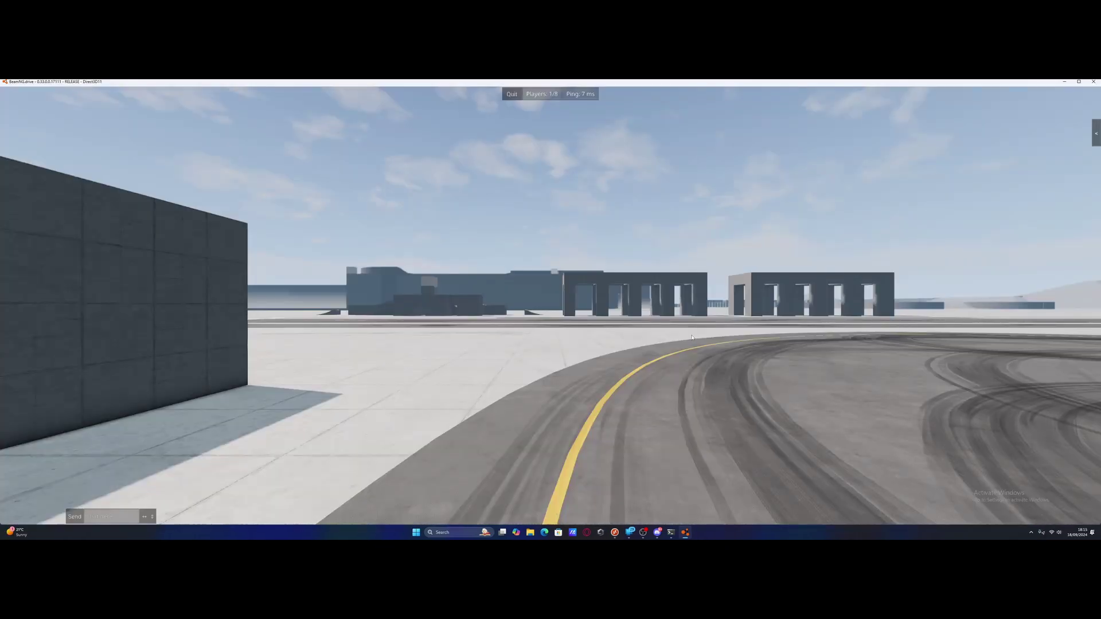
Replace the current vehicle with the modded Procyon Centauri in the S410T (A) configuration.
{"action": "key", "text": "Escape"}
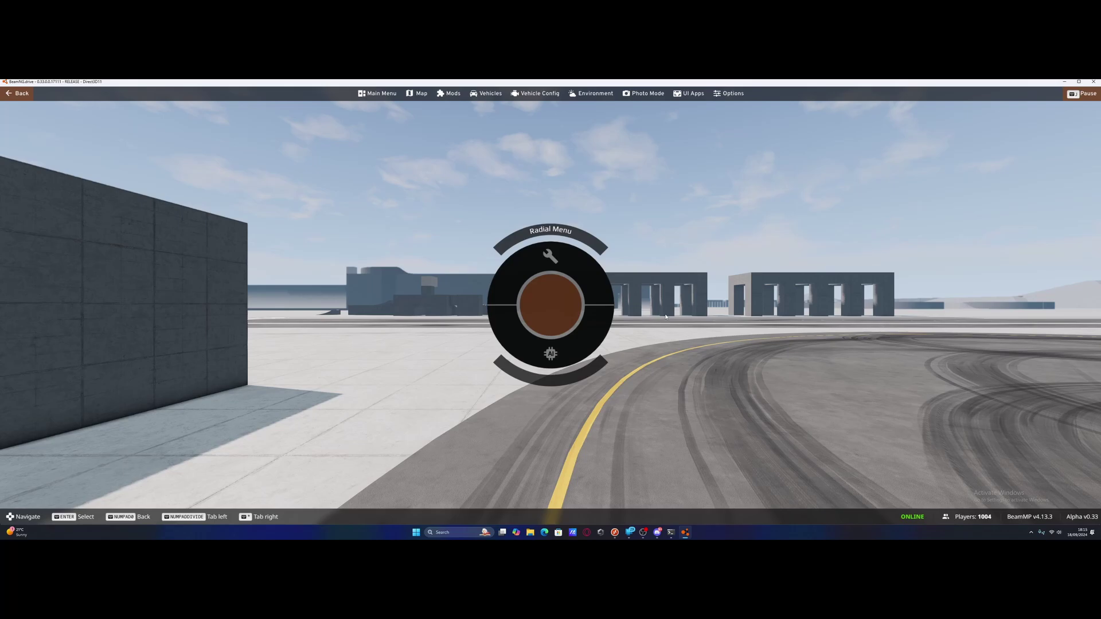
{"action": "left_click", "coordinate": [483, 98]}
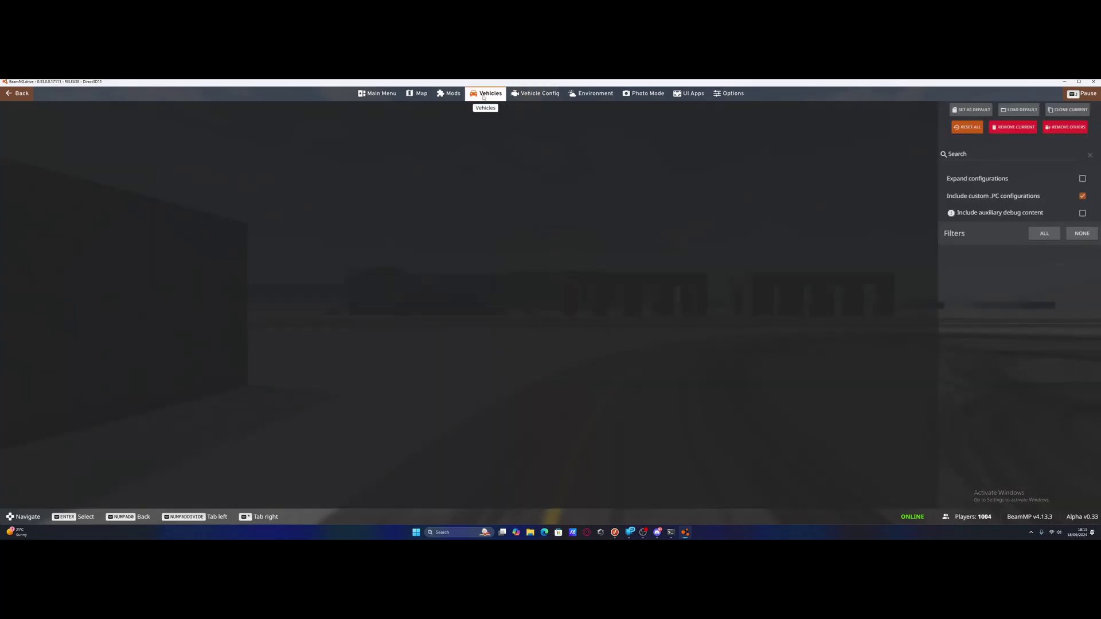
{"action": "scroll", "coordinate": [550, 321], "scroll_direction": "down", "scroll_amount": 3}
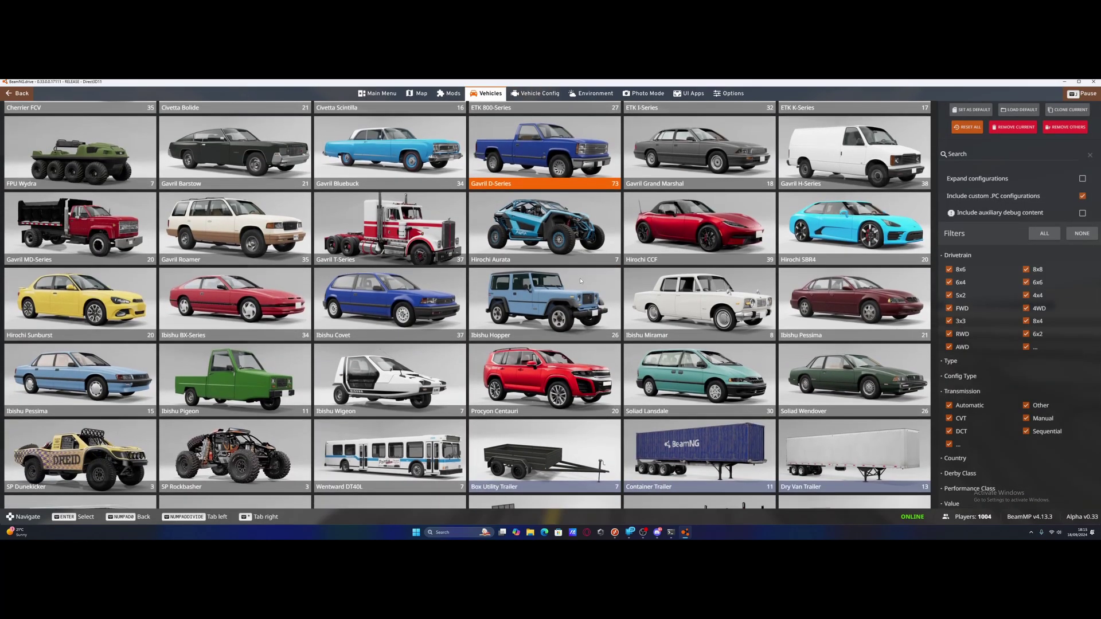
{"action": "left_click", "coordinate": [539, 382]}
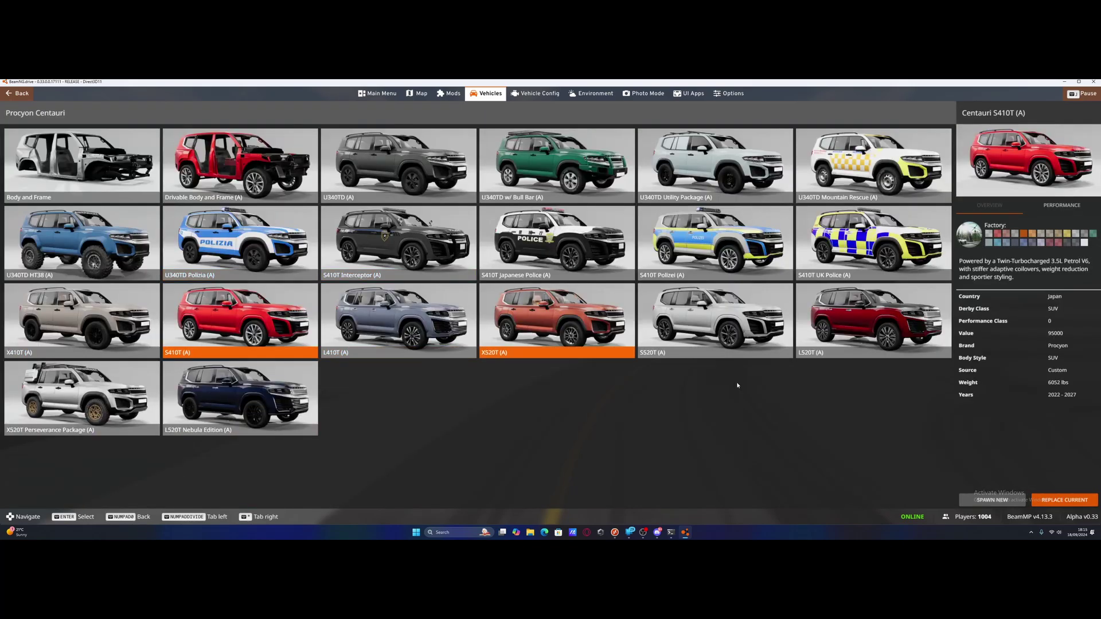
{"action": "left_click", "coordinate": [1053, 500]}
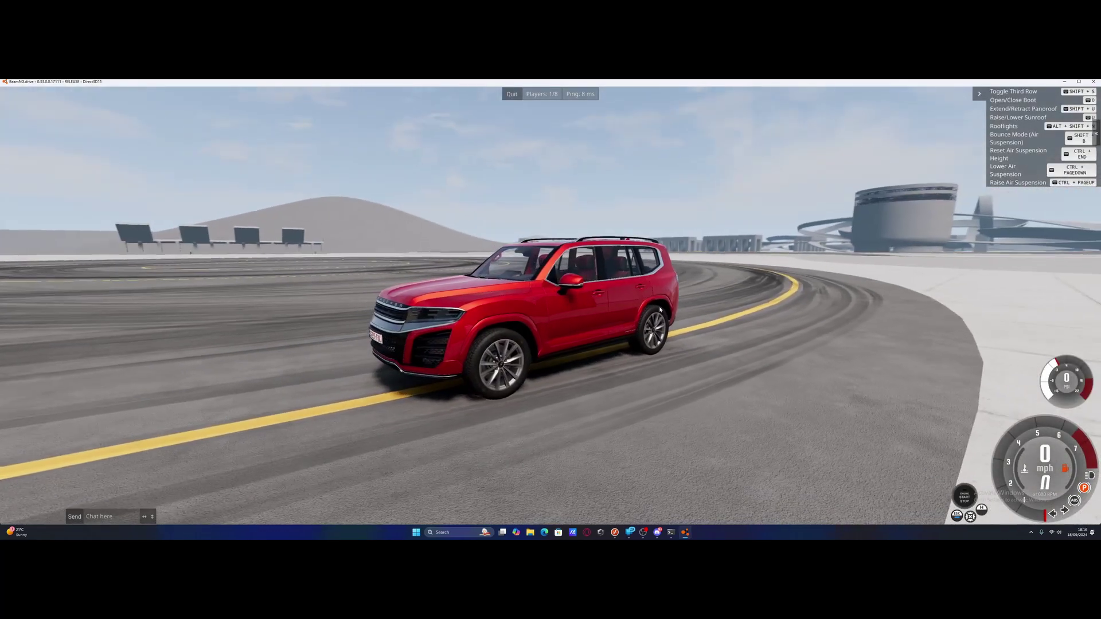
{"action": "left_click_drag", "start_coordinate": [659, 310], "coordinate": [694, 278]}
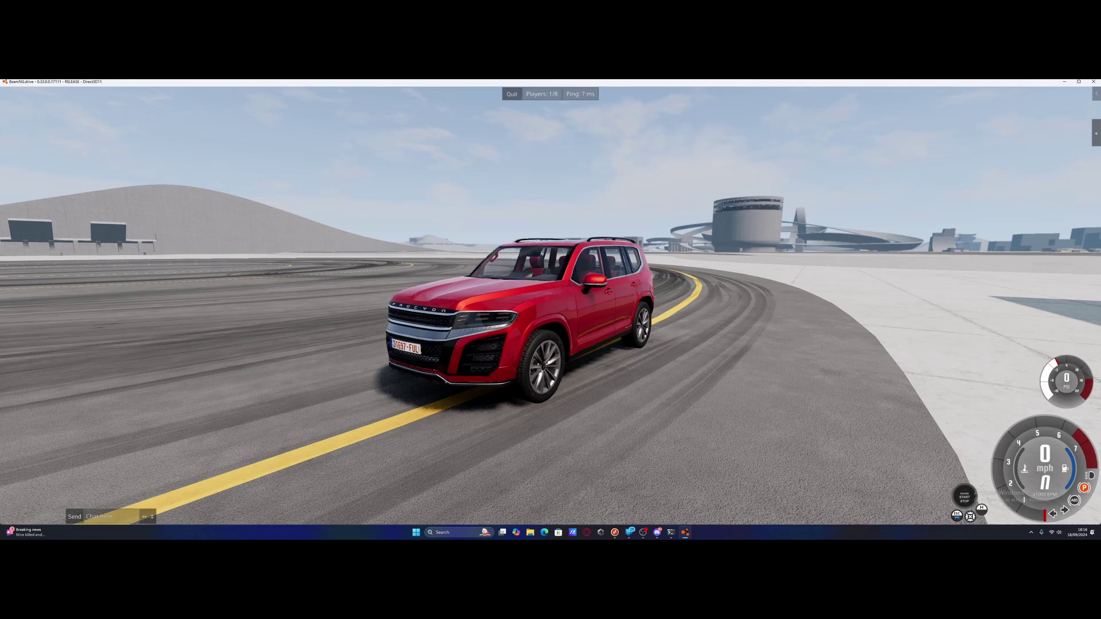
{"action": "left_click_drag", "start_coordinate": [609, 344], "coordinate": [670, 343]}
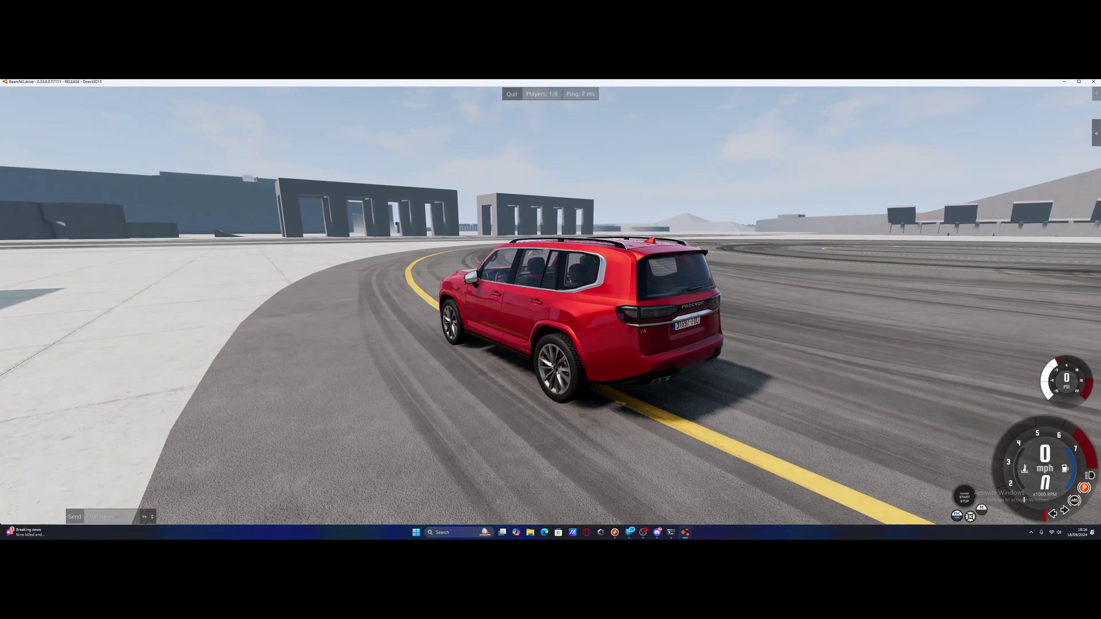
{"action": "left_click_drag", "start_coordinate": [667, 339], "coordinate": [667, 338]}
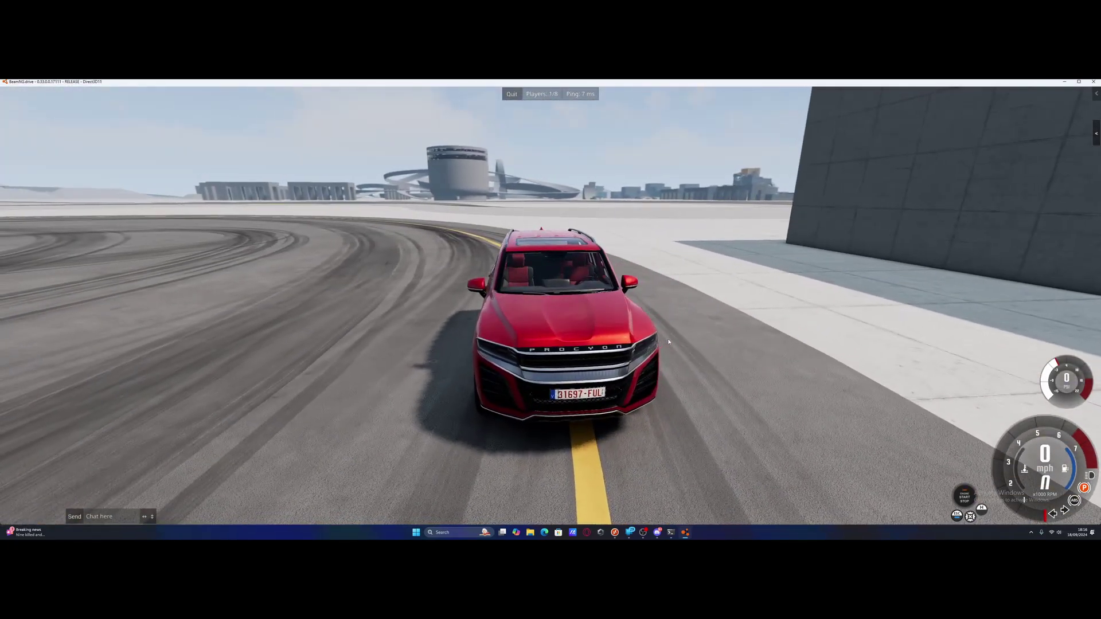